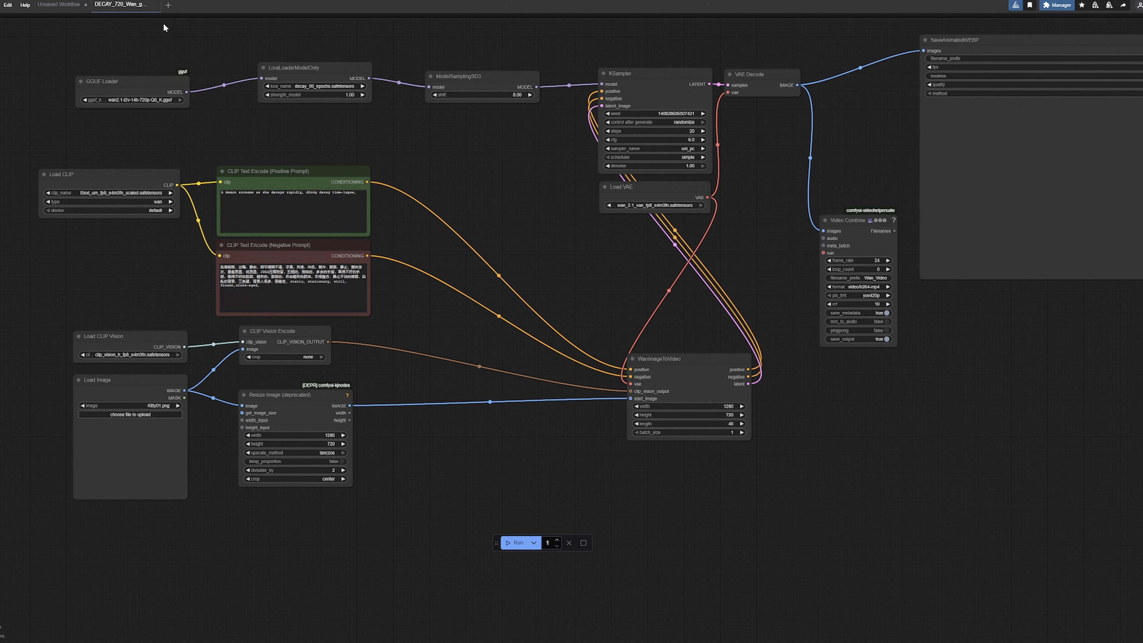
- Close the current DECAY_720 workflow and load the workflow file DECAY_720_Wan_gguf_lowRAM.json
left_click(155, 5)
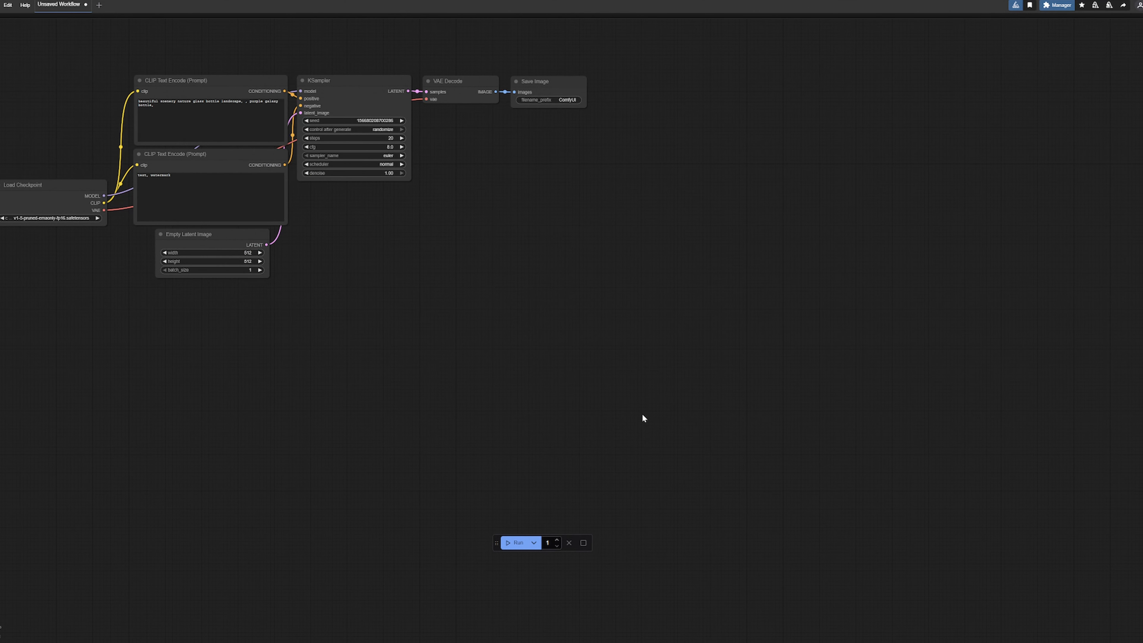
key("ctrl+o")
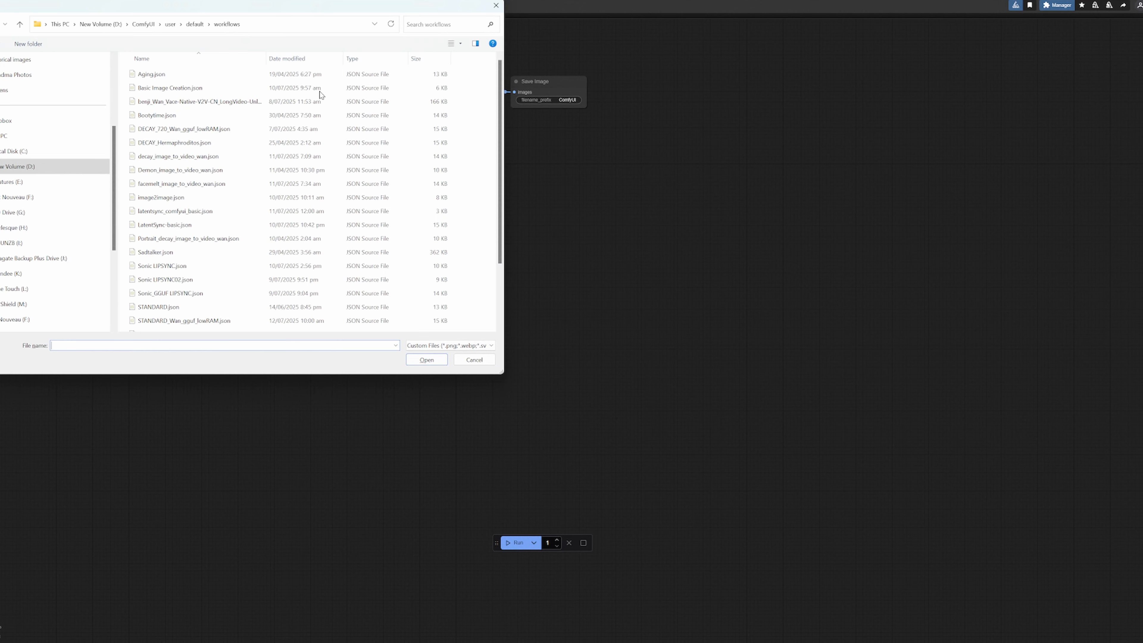
double_click(180, 129)
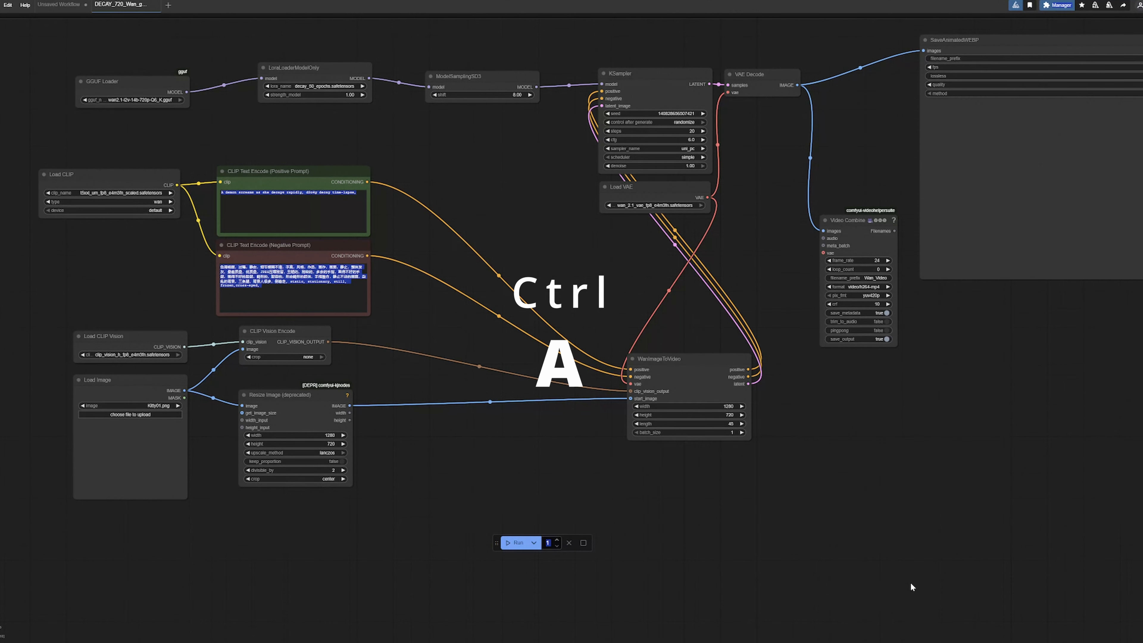
- Select every node in the workflow and clear the selection again
key("ctrl+a")
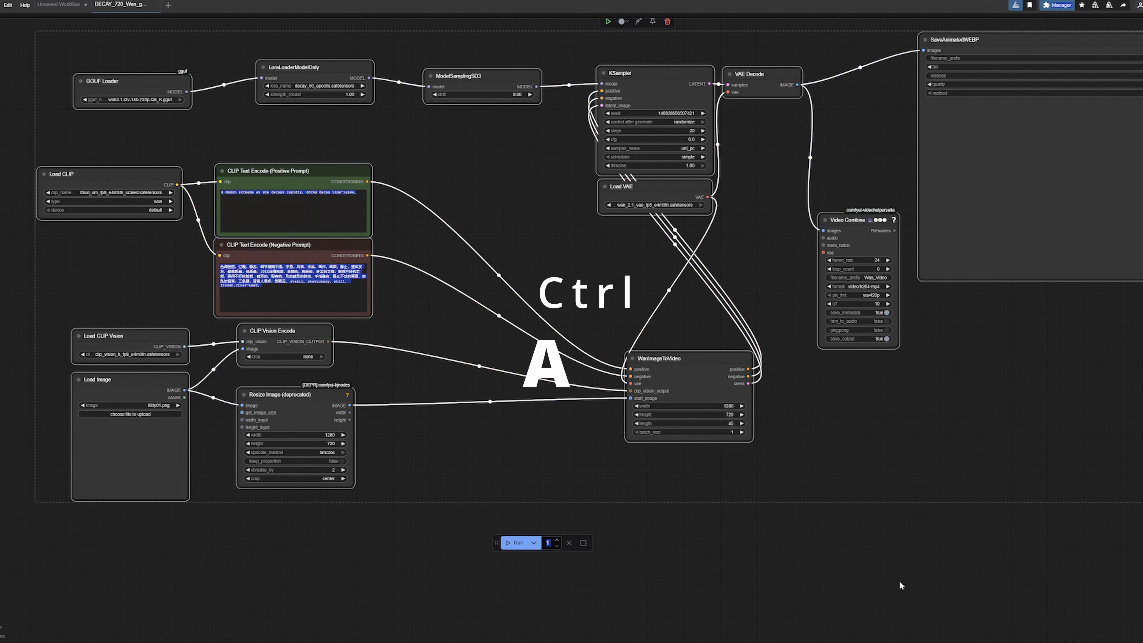
left_click(869, 485)
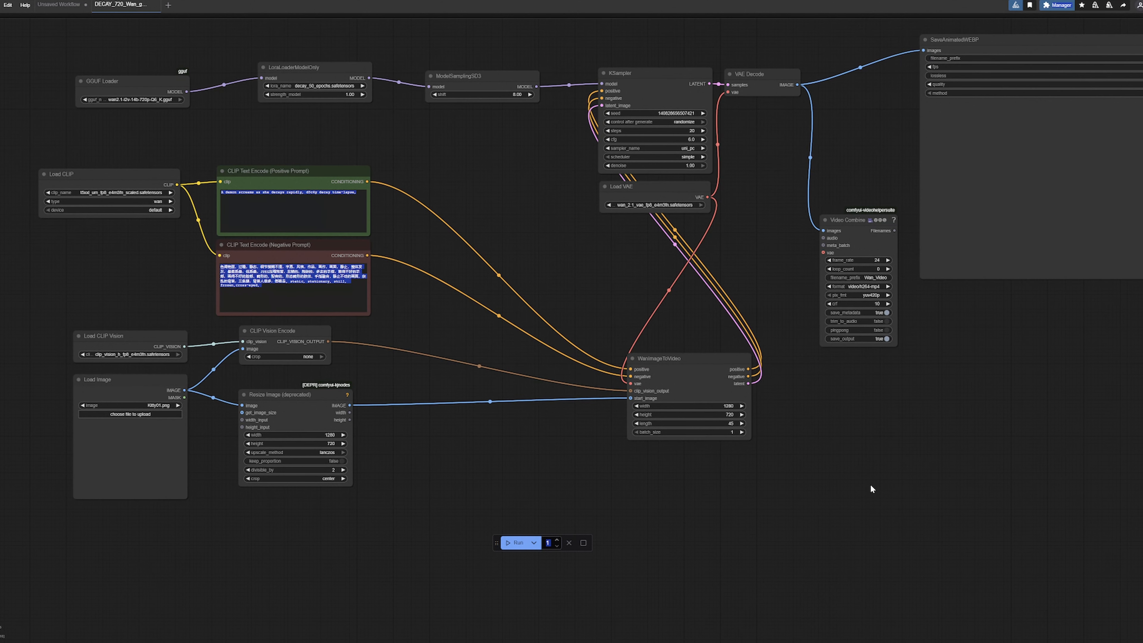
- Bypass the Load Image node and undo the bypass
left_click(141, 457)
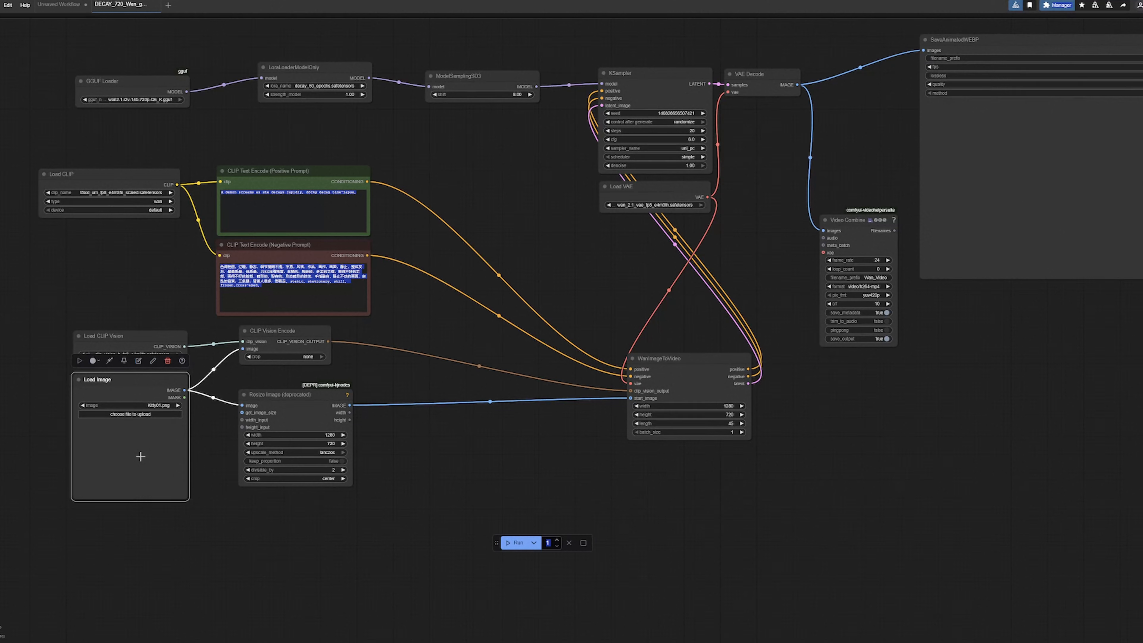
key("ctrl+b")
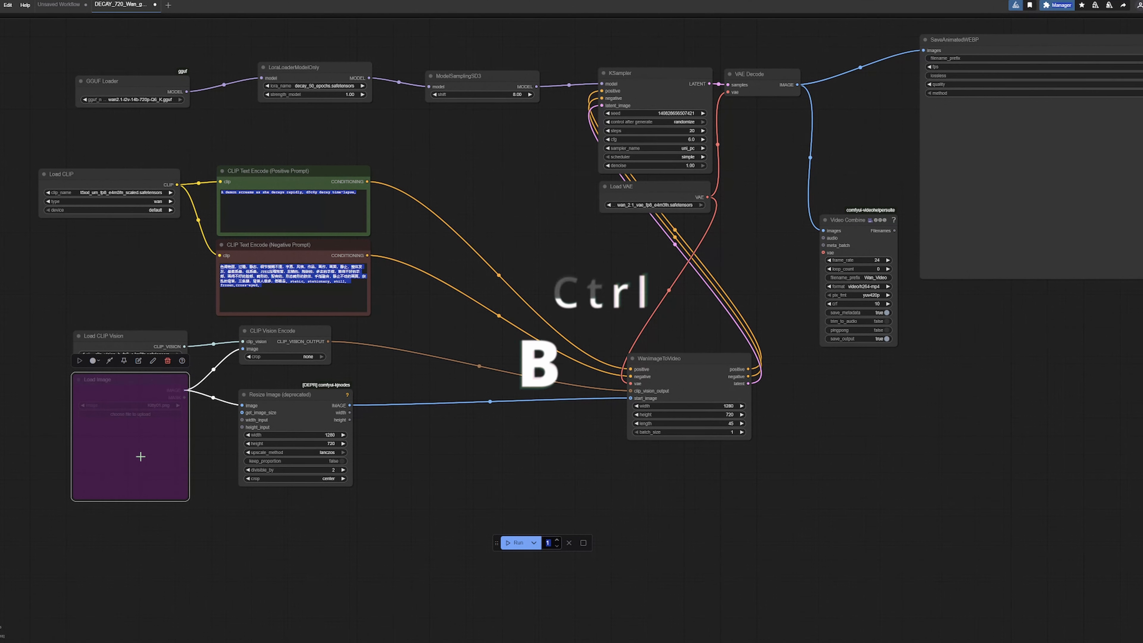
key("ctrl+z")
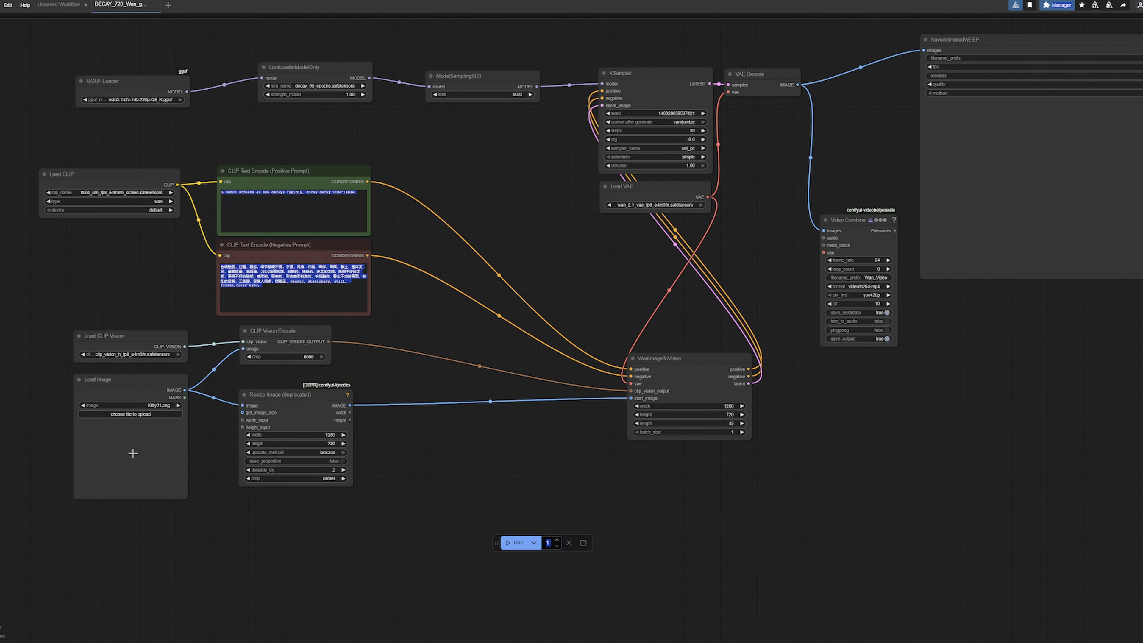
- Delete the Load Image node and undo the deletion
left_click(133, 452)
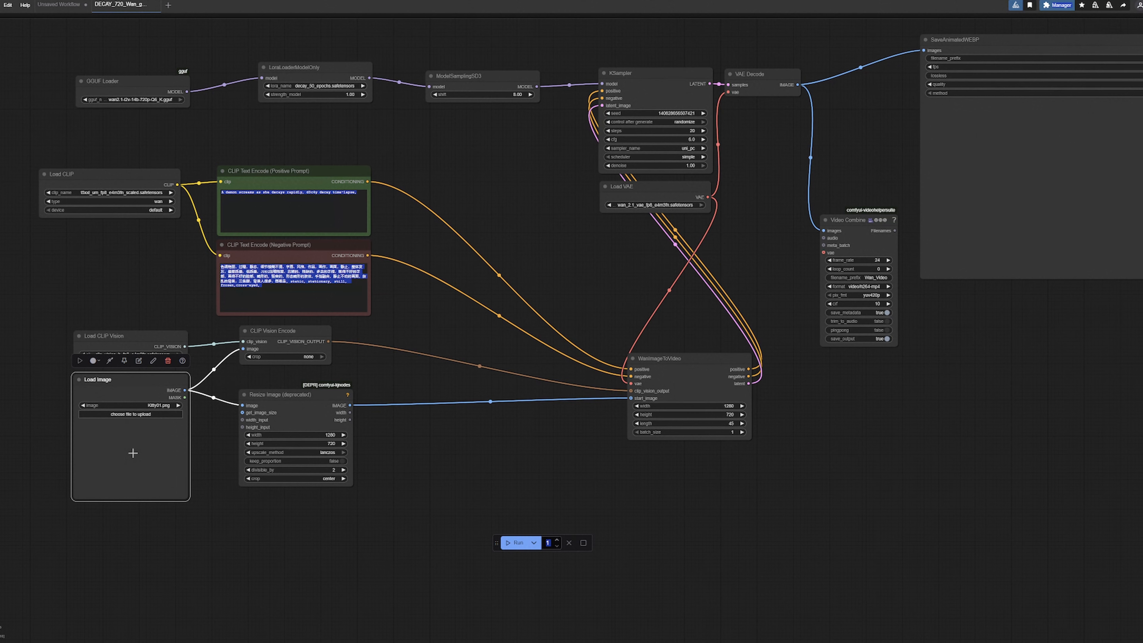
key("Delete")
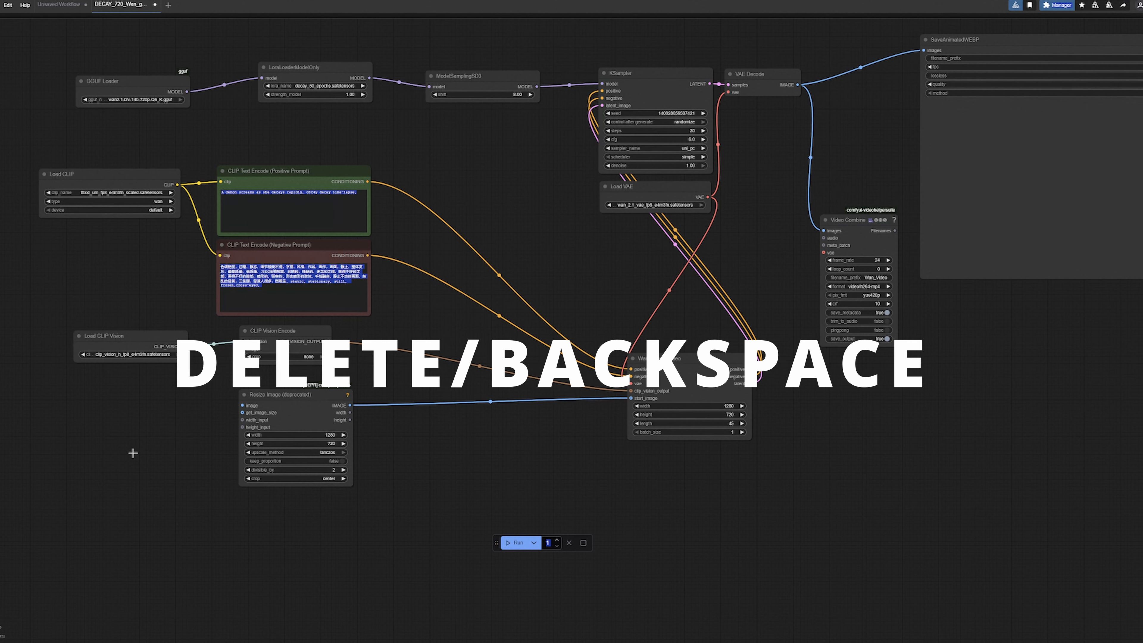
key("ctrl+z")
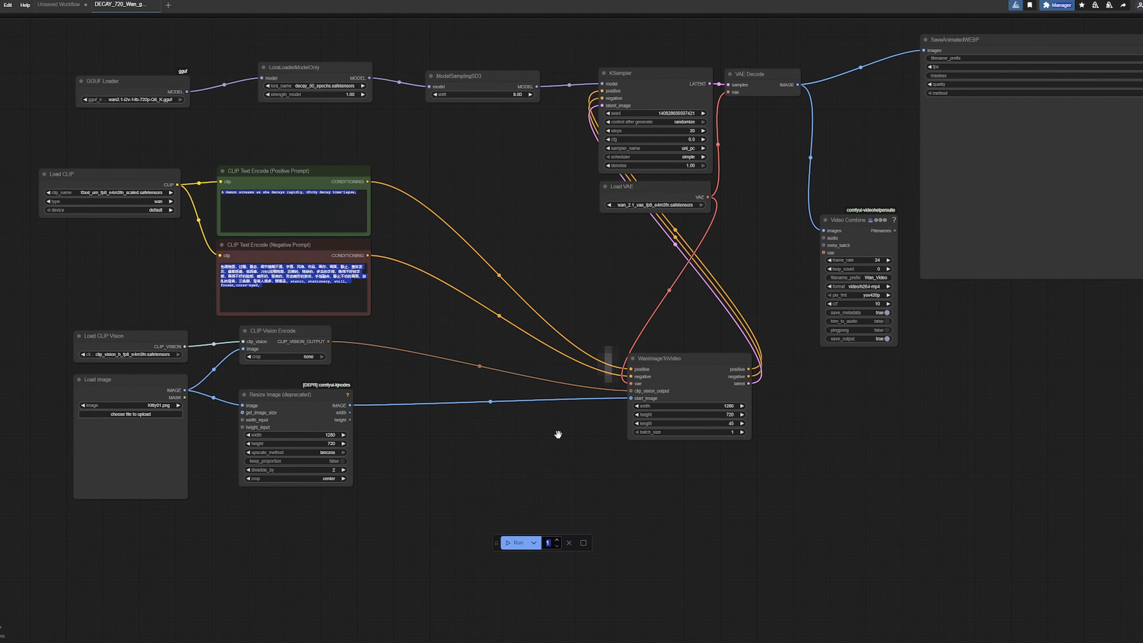
- Box-select all nodes except Video Combine and SaveAnimatedWEBP
key("space")
left_click_drag(560, 438, 556, 467)
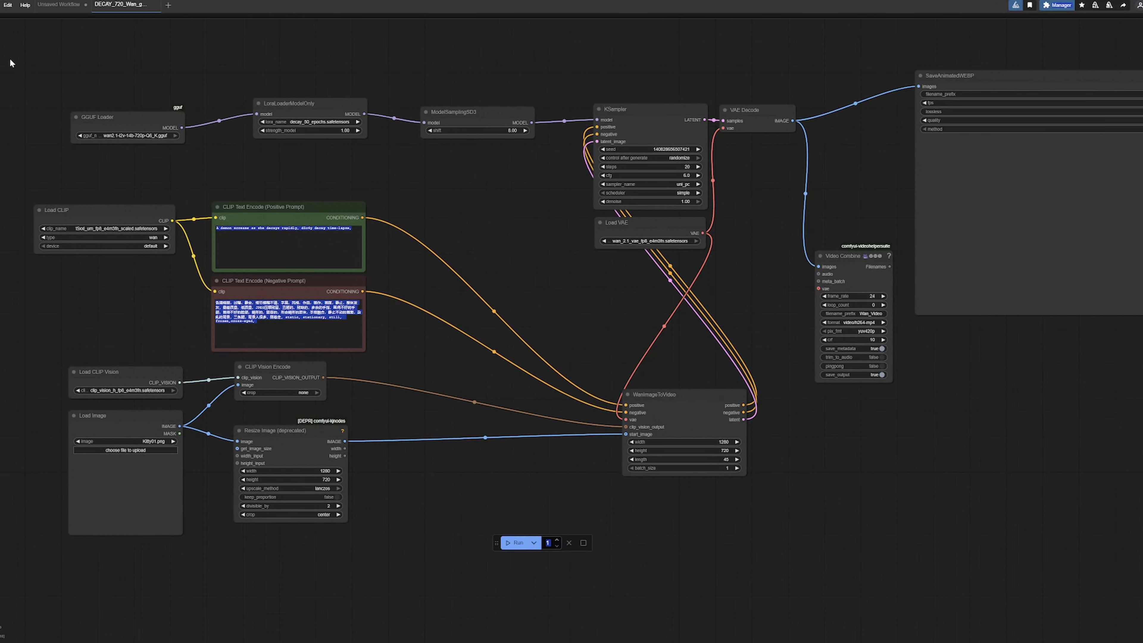
left_click_drag(11, 63, 807, 557)
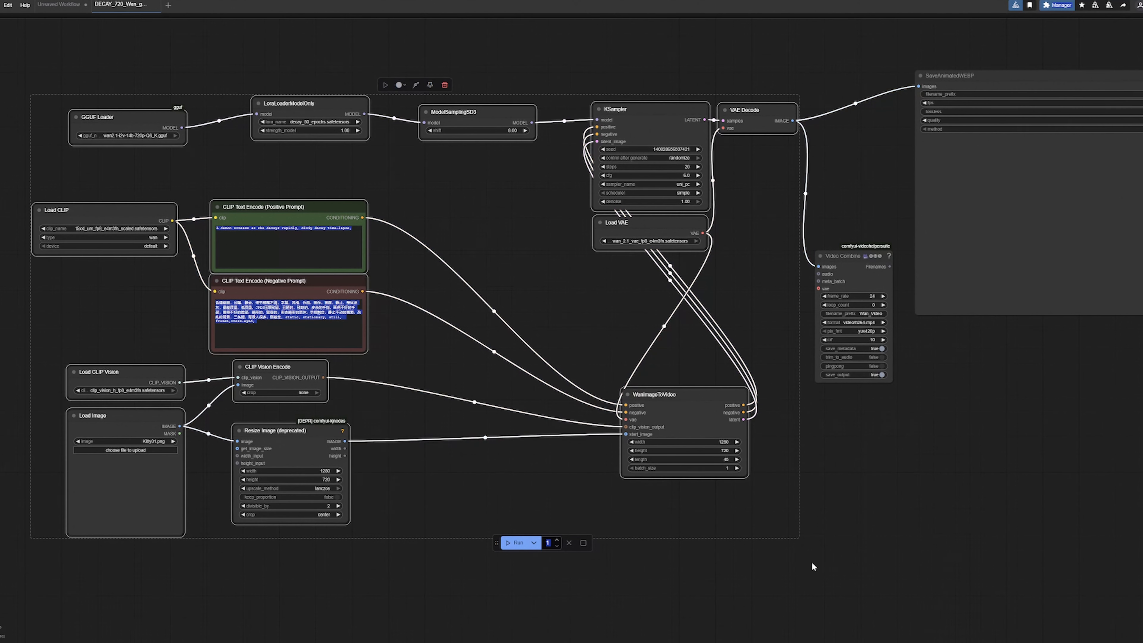
- Build a multi-node selection of GGUF Loader, Load CLIP, Load CLIP Vision, Load Image, LoraLoaderModelOnly and the positive prompt node
left_click(117, 117)
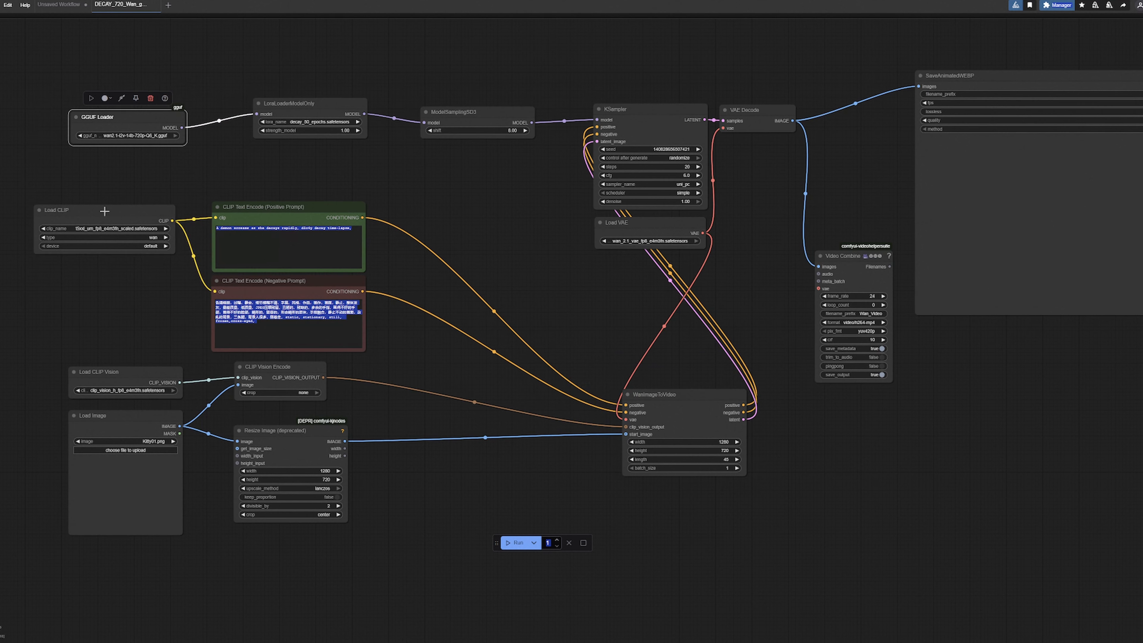
left_click(81, 210, "ctrl")
left_click(117, 371, "ctrl")
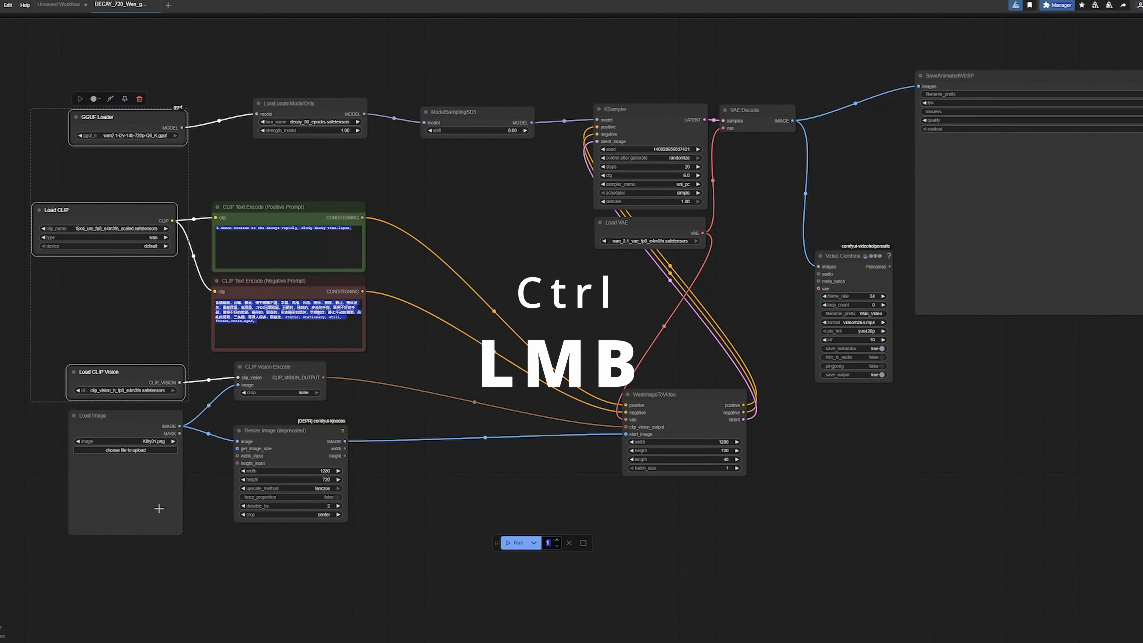
left_click(158, 484, "ctrl")
left_click(297, 103, "ctrl")
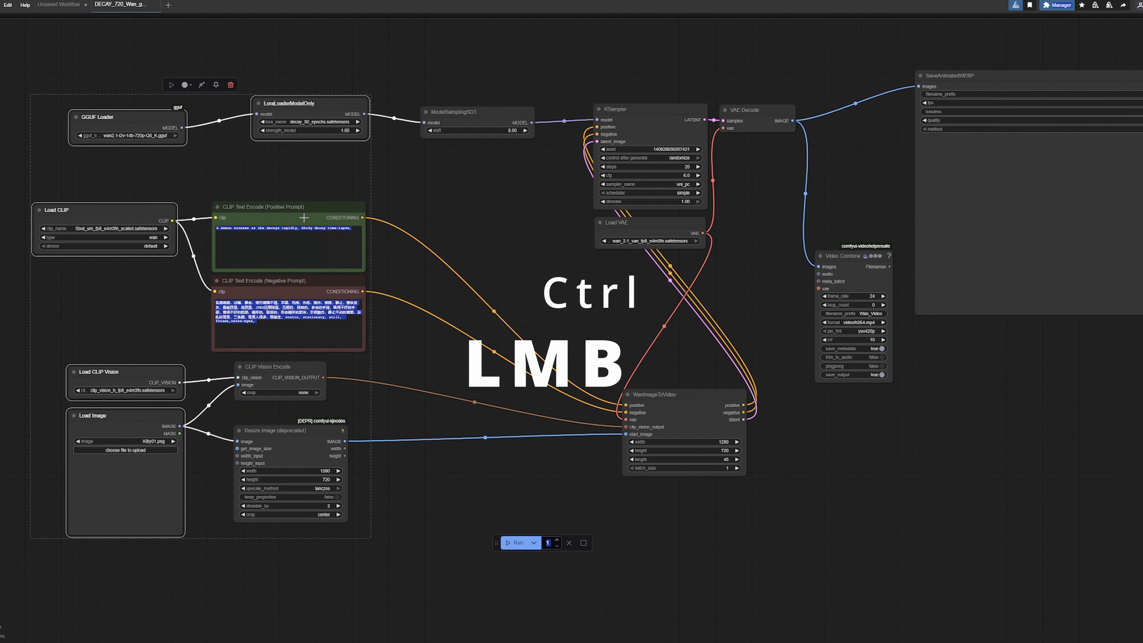
left_click(303, 219, "ctrl")
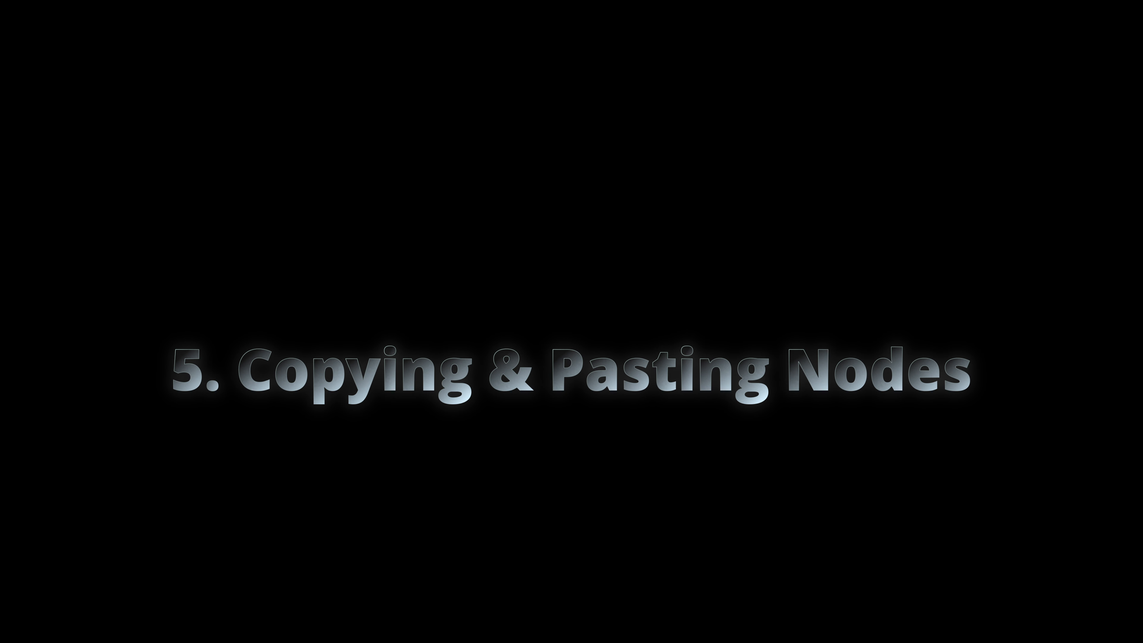
- Duplicate the Load Image node in the Sonic workflow and place the copy between the original and the crf note
key("ctrl+c")
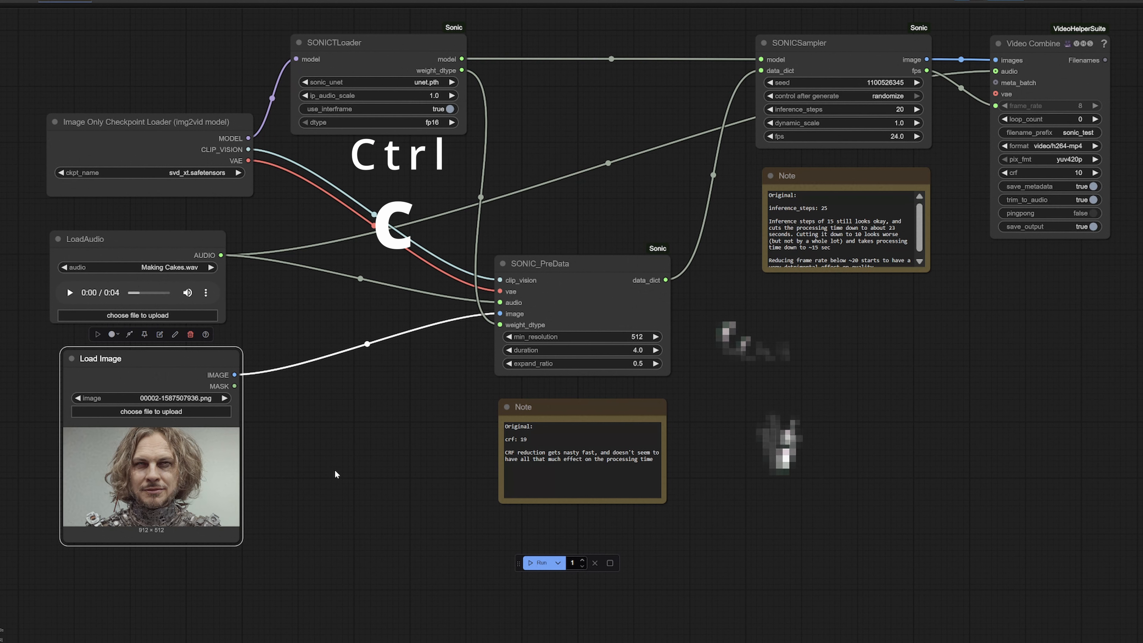
key("ctrl+v")
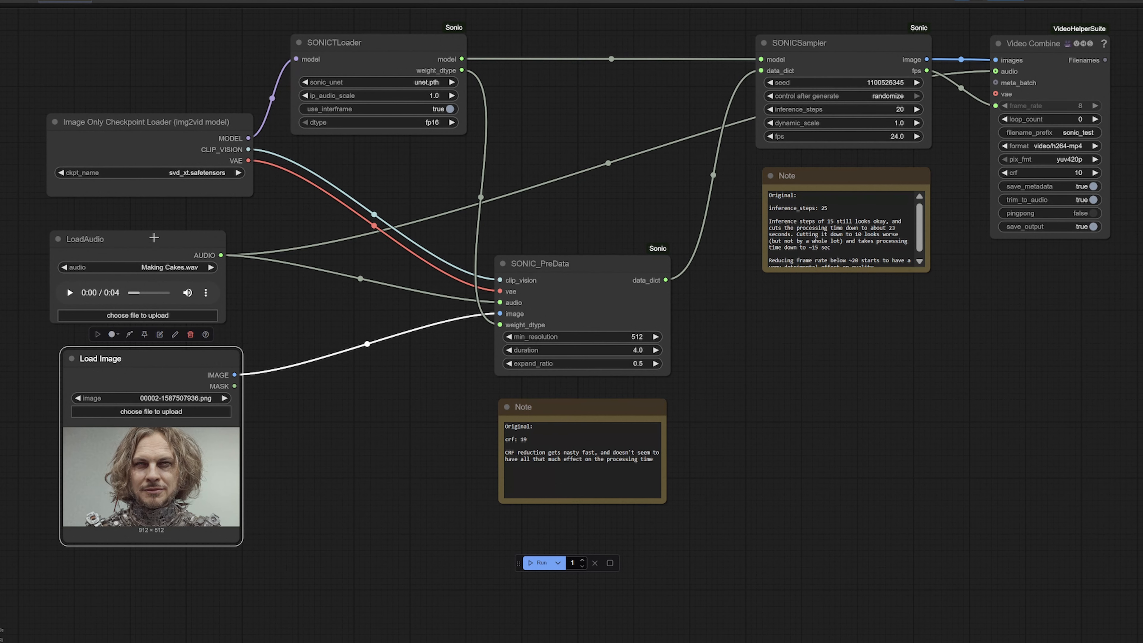
left_click(155, 242)
key("ctrl+c")
left_click(161, 358)
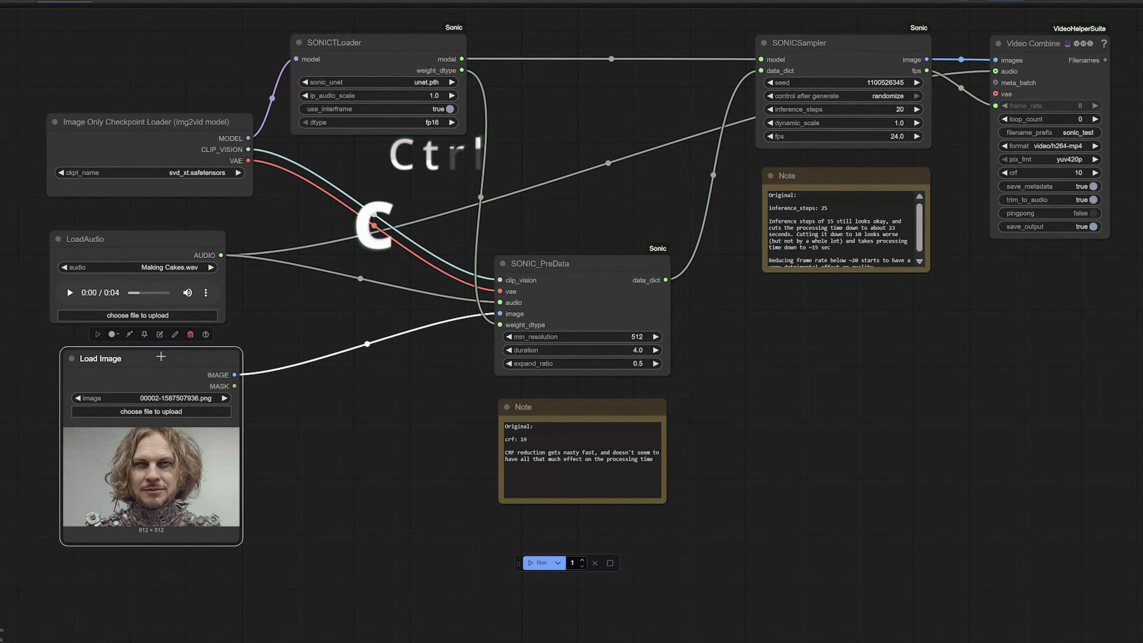
key("ctrl+v")
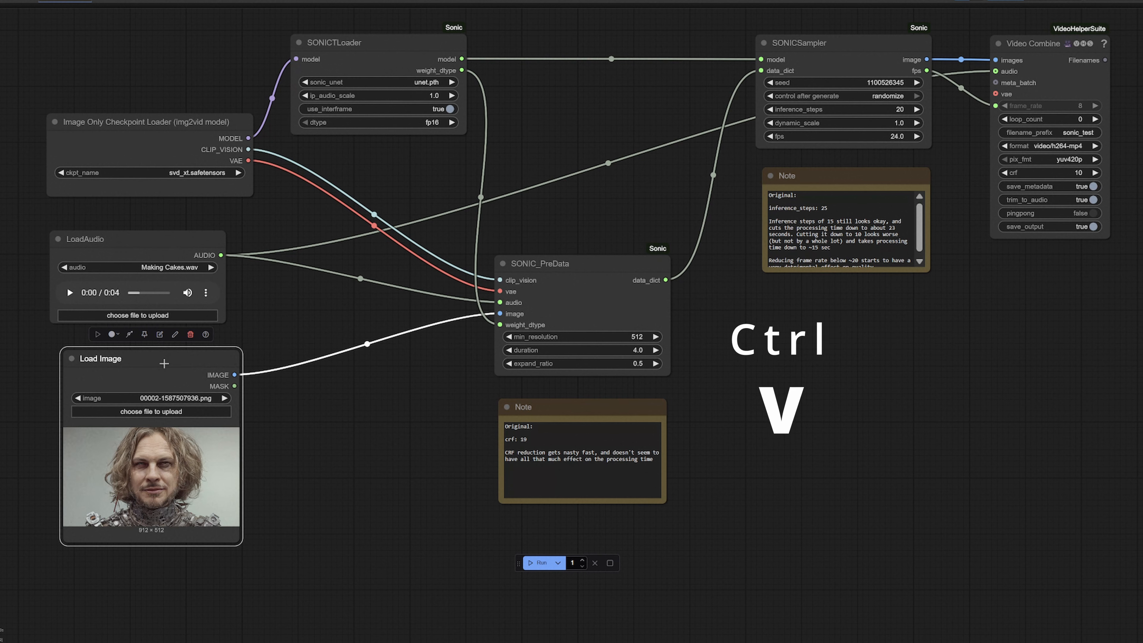
left_click_drag(219, 354, 339, 408)
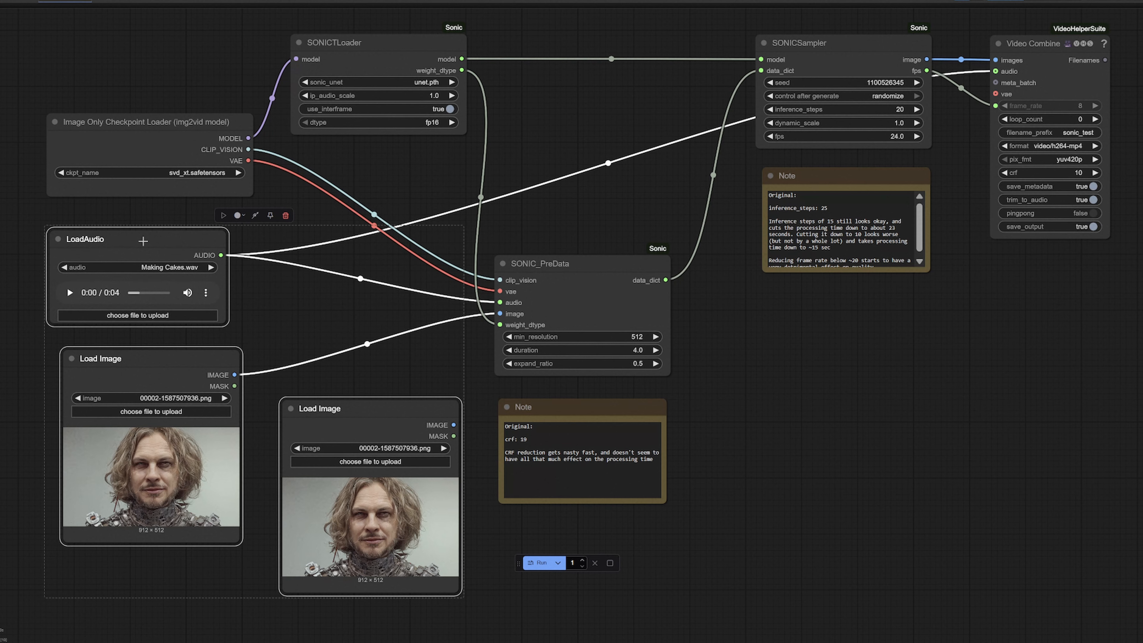
- Reposition the loader nodes and group the checkpoint loader, LoadAudio and original Load Image nodes under the title Loaders
left_click_drag(143, 240, 234, 296)
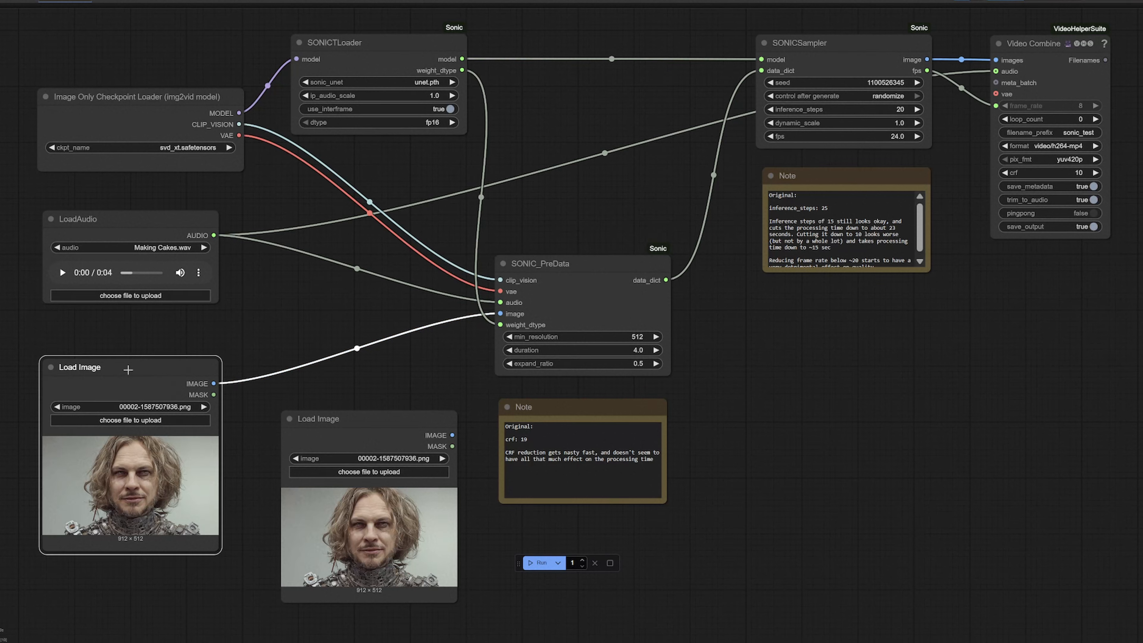
left_click(132, 368)
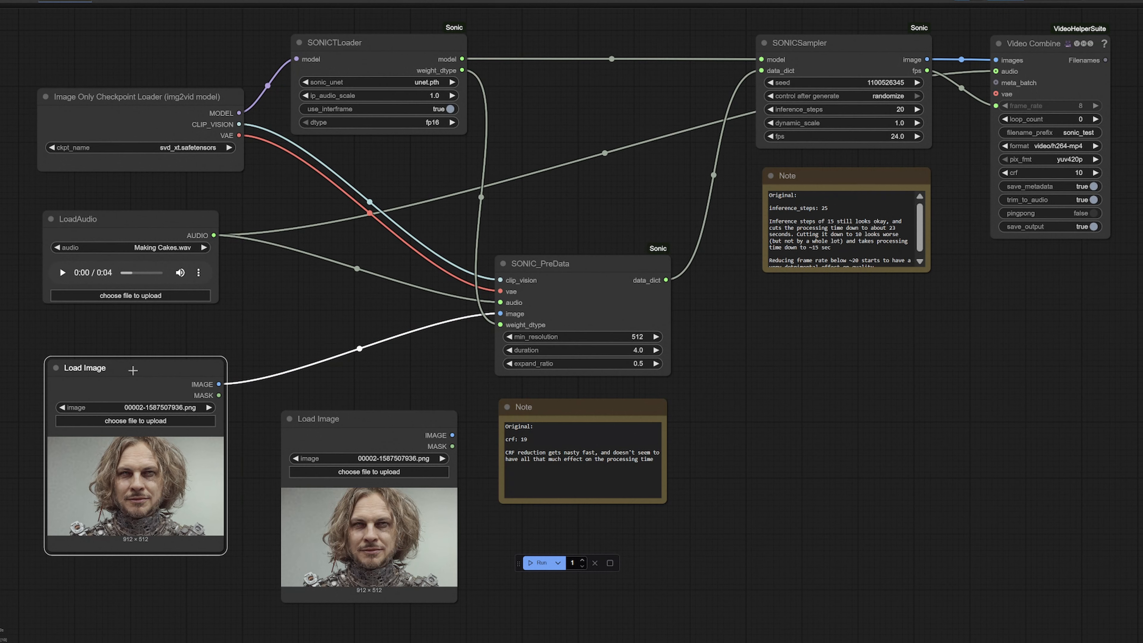
left_click_drag(11, 46, 200, 553)
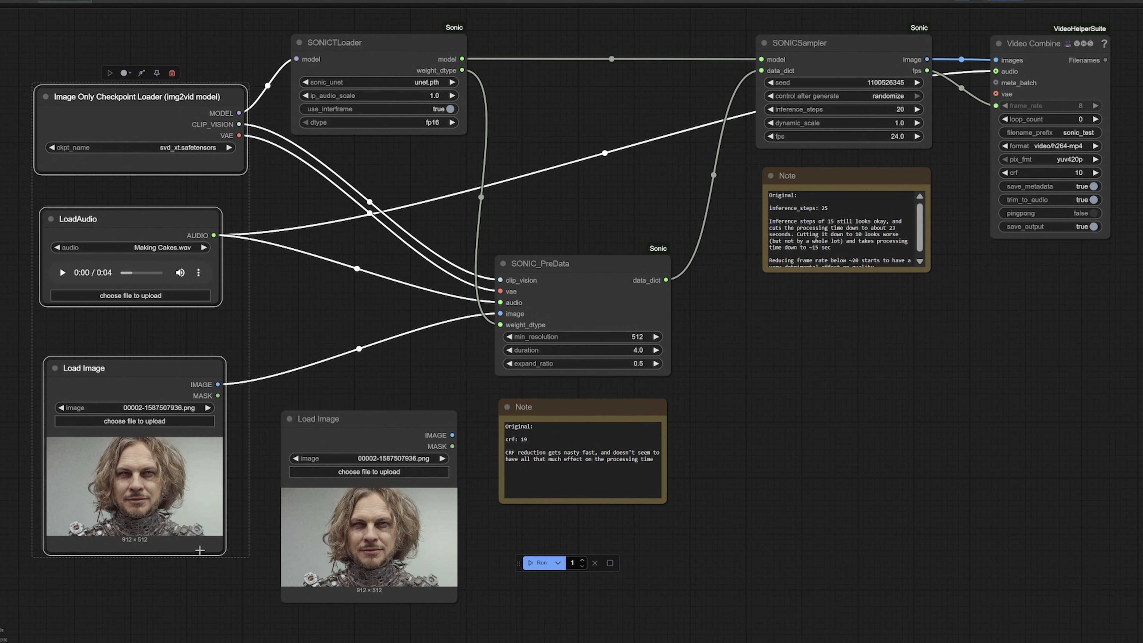
key("ctrl+g")
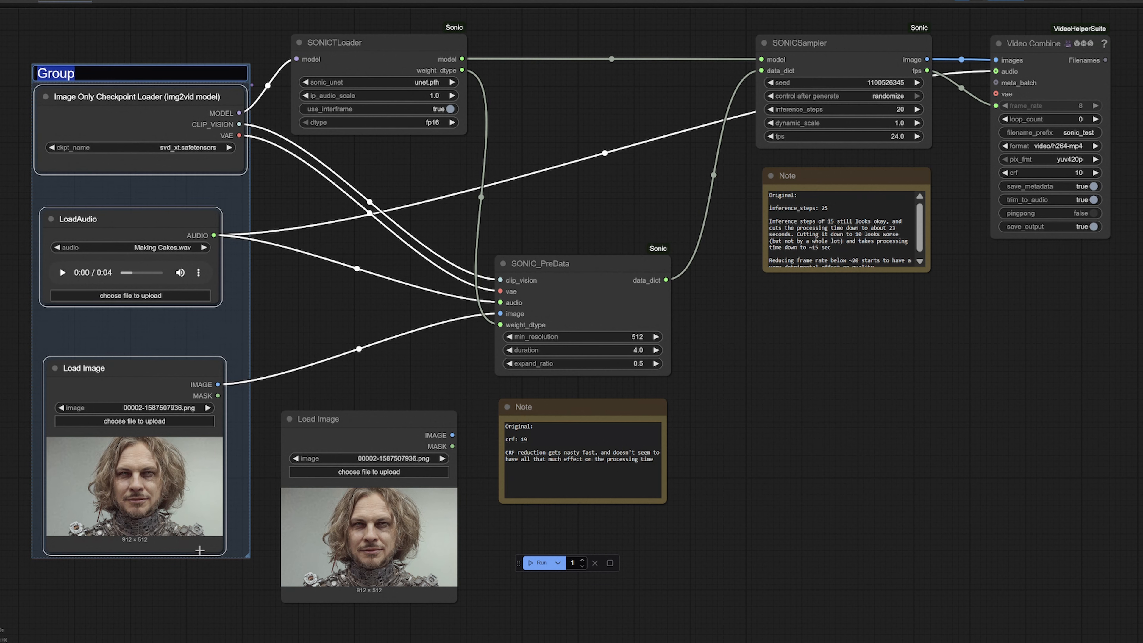
type("LOaders")
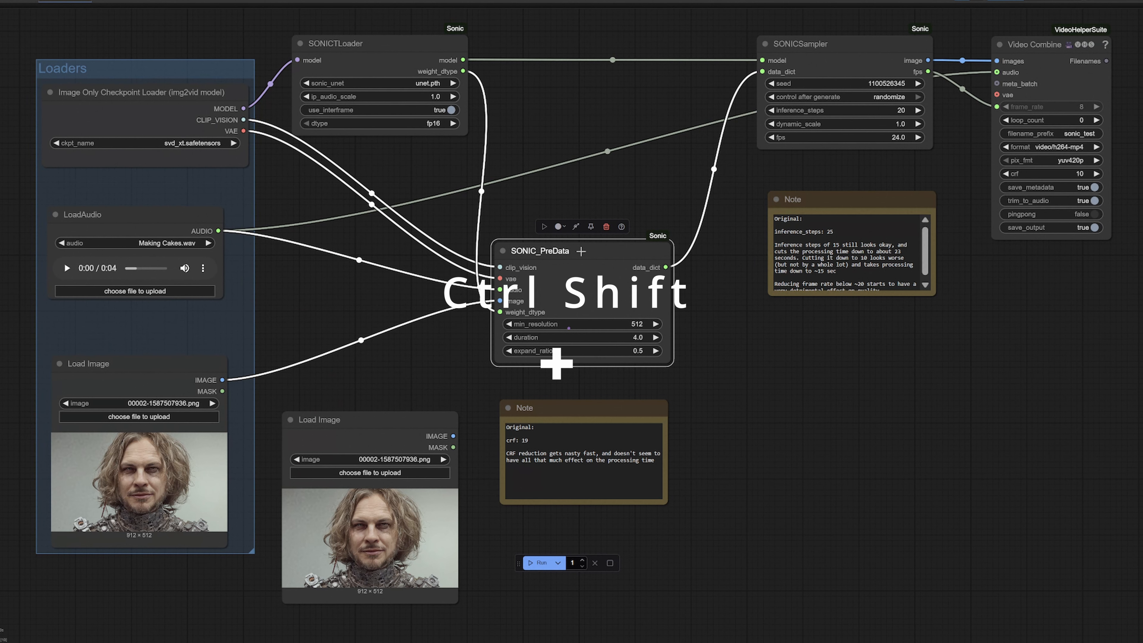
key("ctrl+shift+plus")
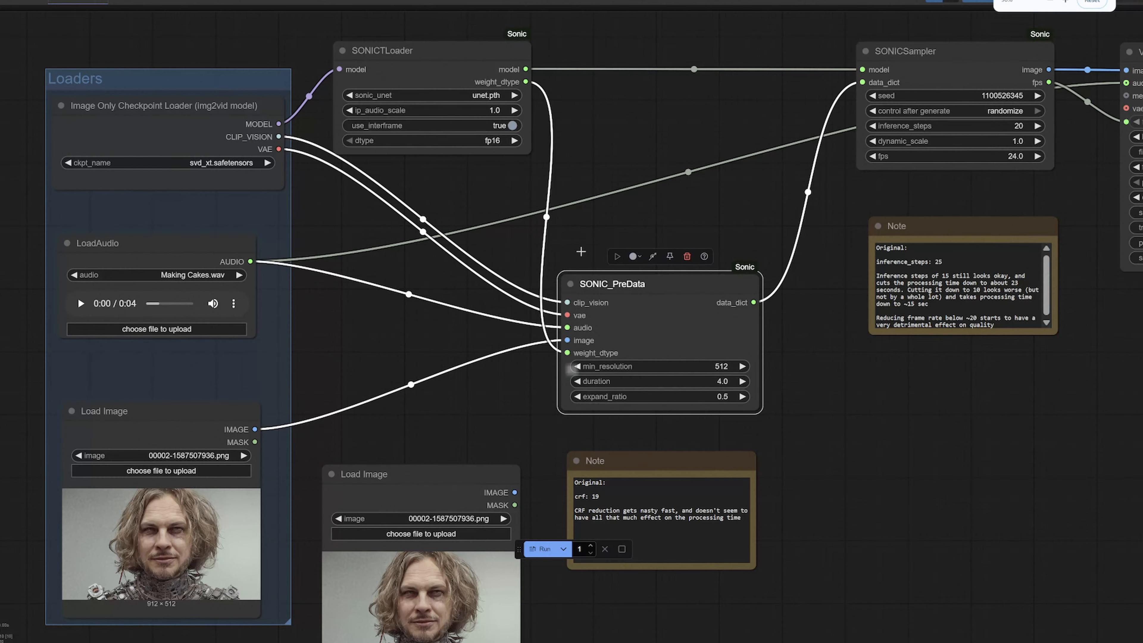
key("ctrl+minus")
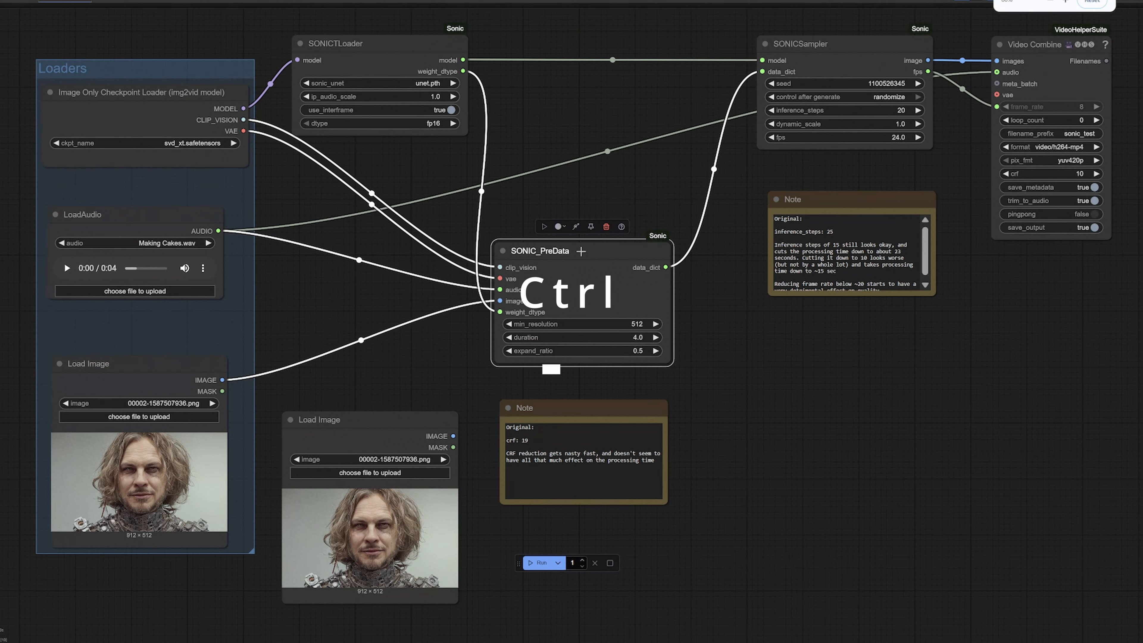
key("ctrl+minus")
key("ctrl+minus")
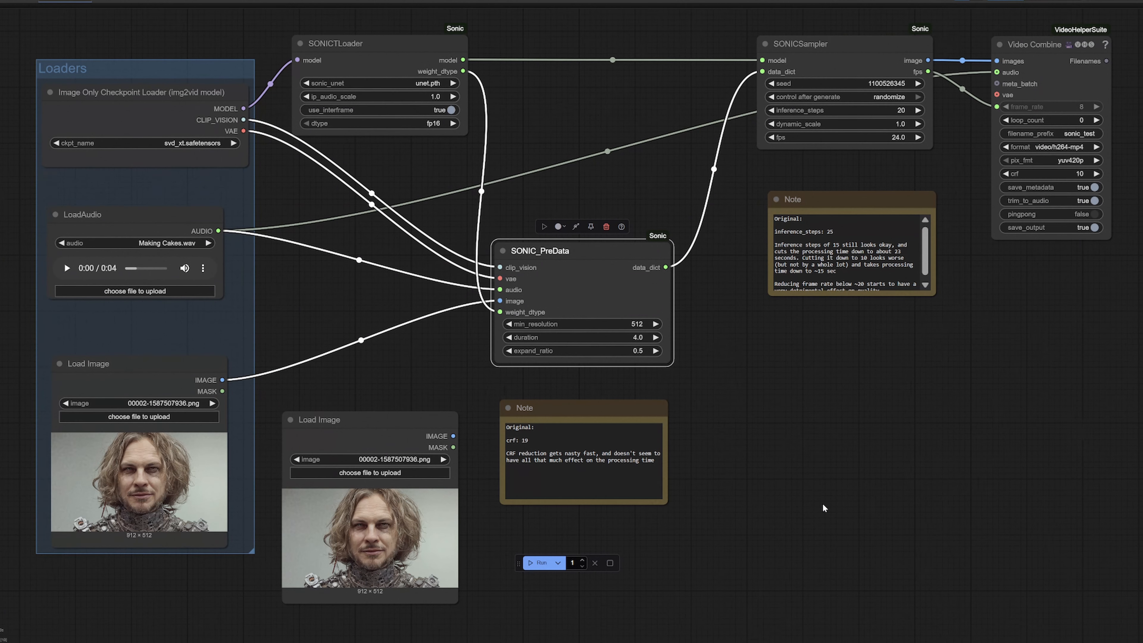
- Show the job queue and switch to the list of saved workflows
key("q")
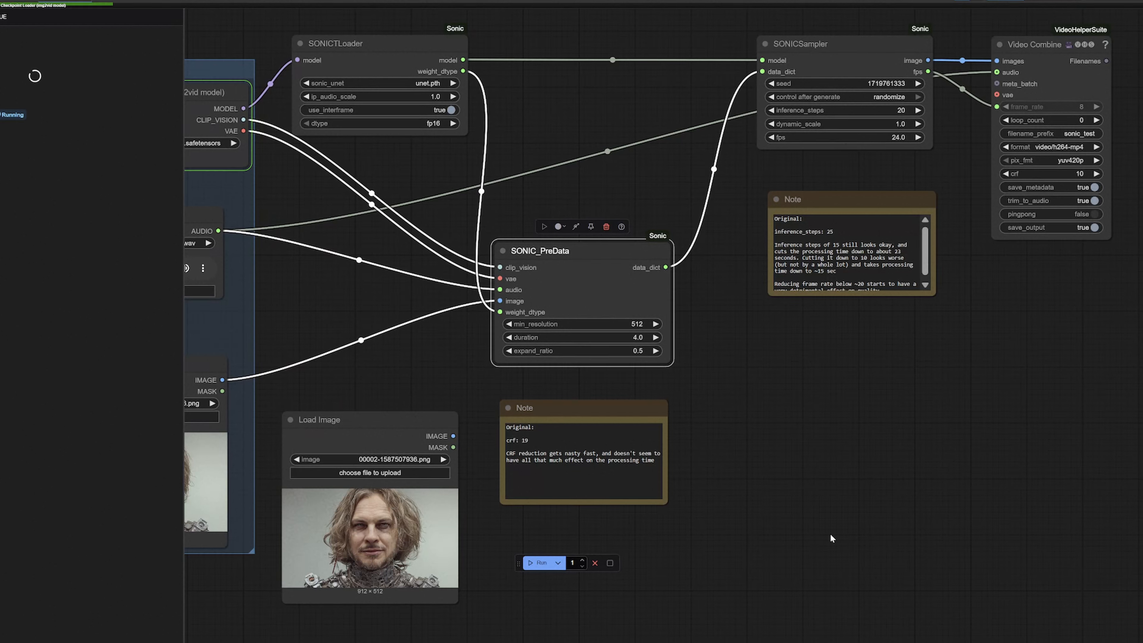
key("w")
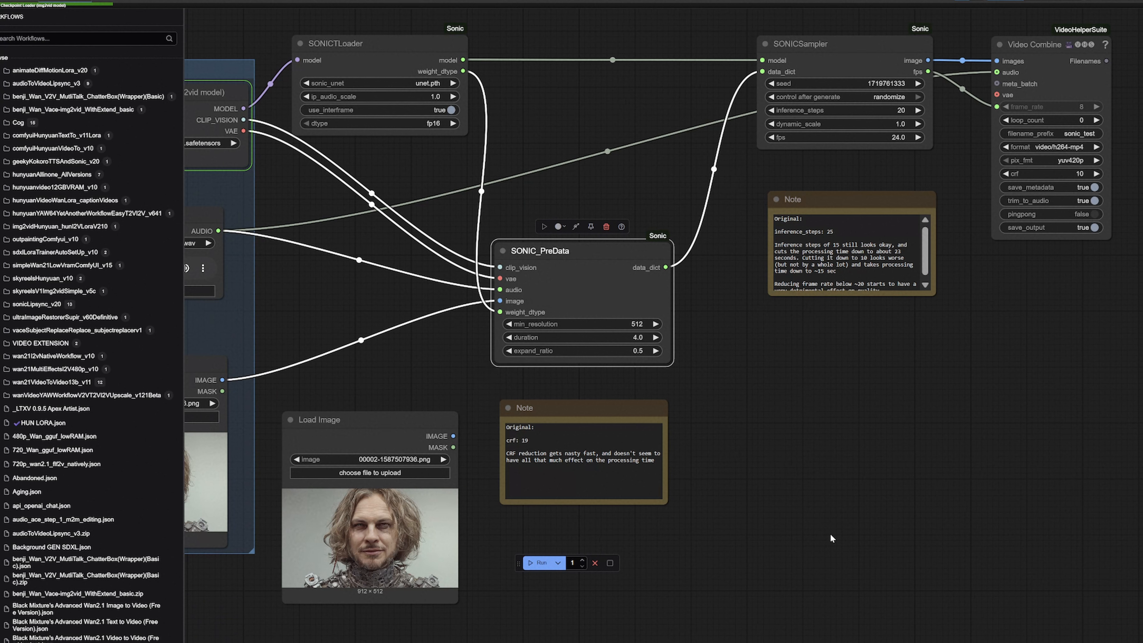
- Deselect the SONIC_PreData node, refresh the node definitions and hide the saved workflows list
left_click(819, 541)
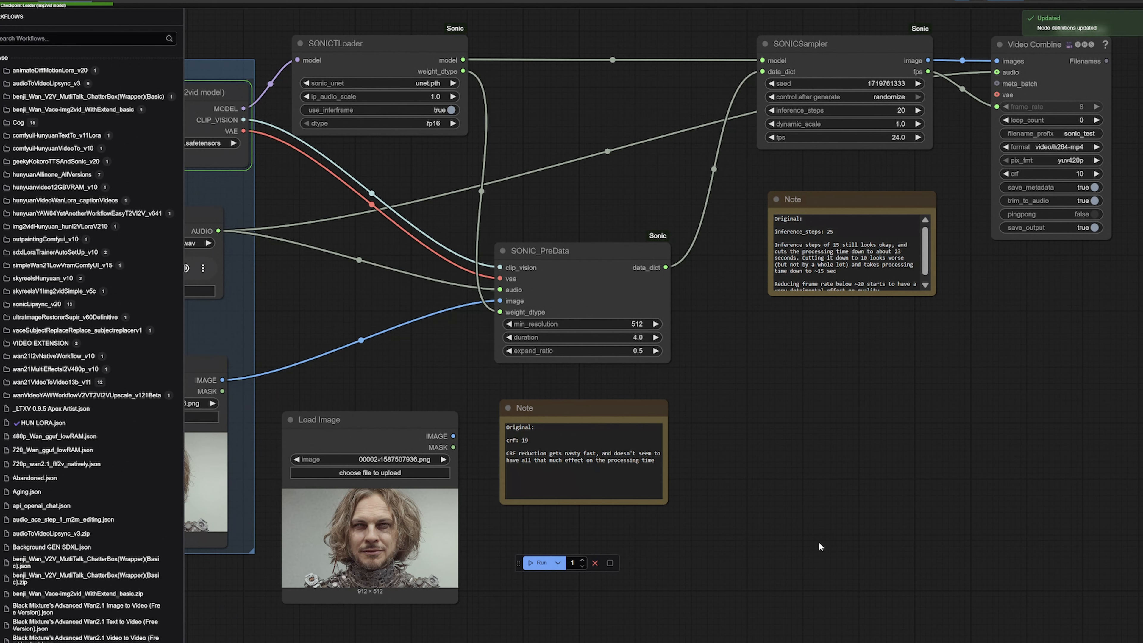
key("r")
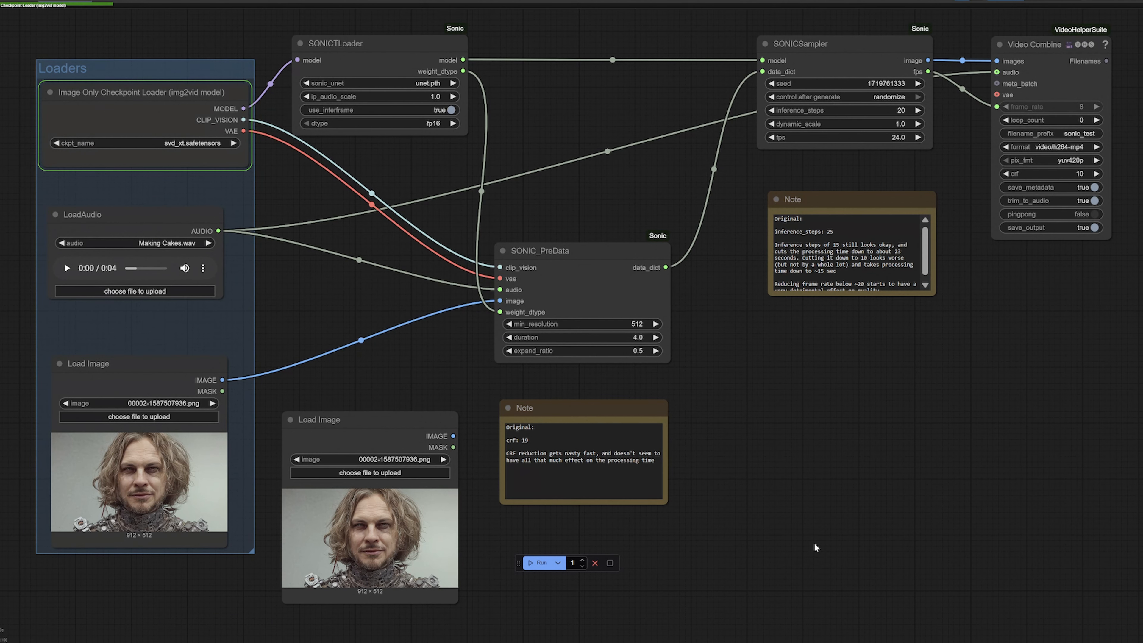
key("f")
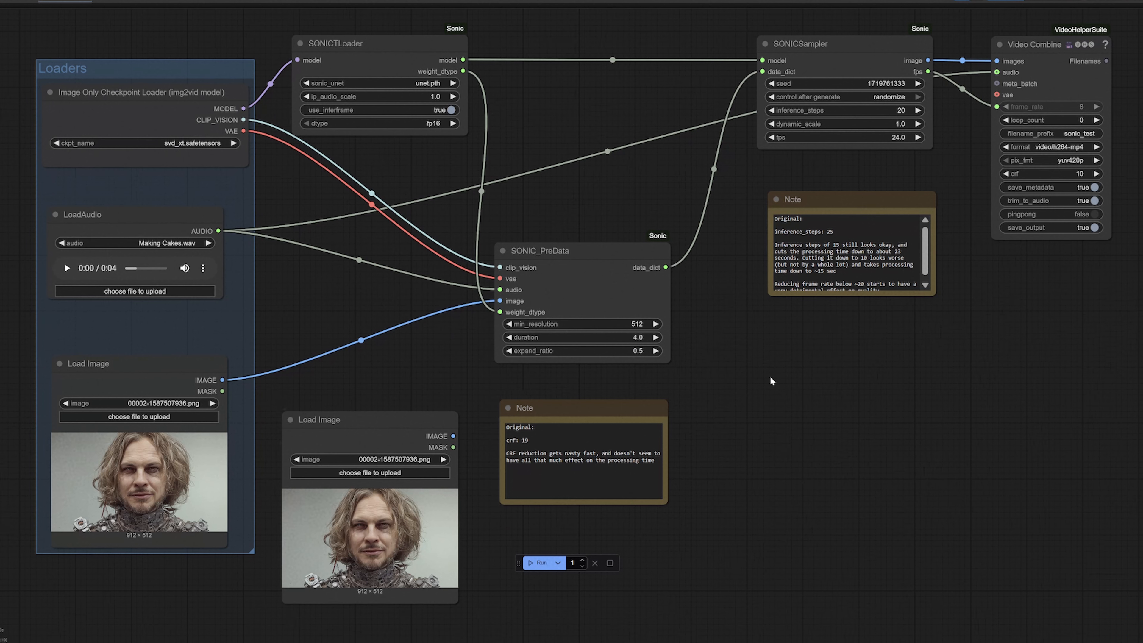
- Add a Comfy Core Load Video node on the empty canvas below the inference steps note
double_click(720, 340)
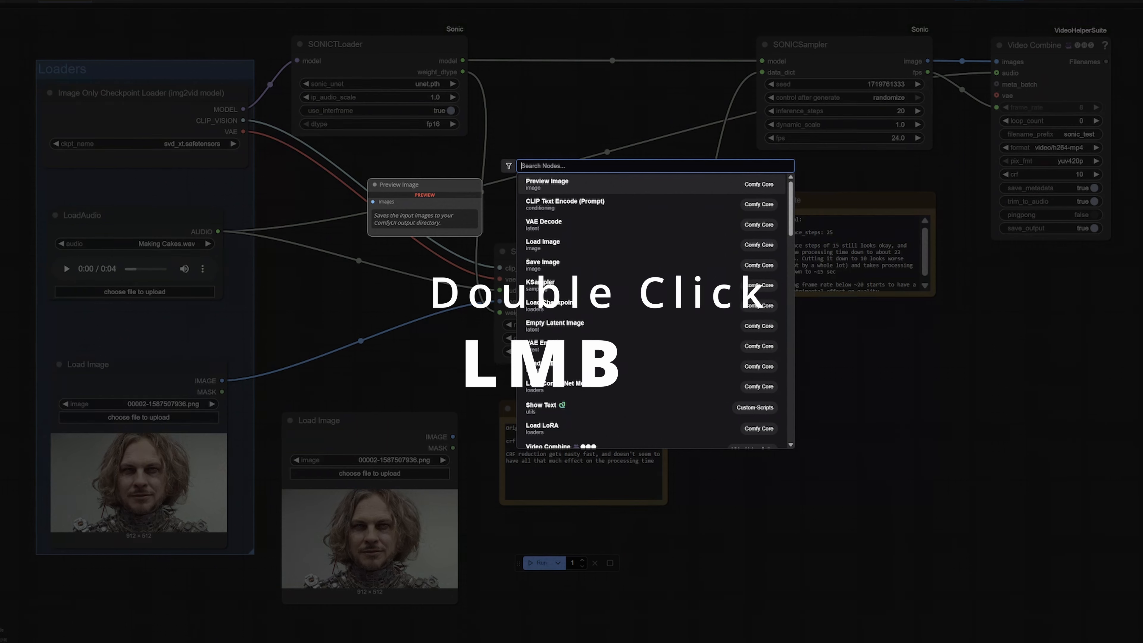
type("Load Video")
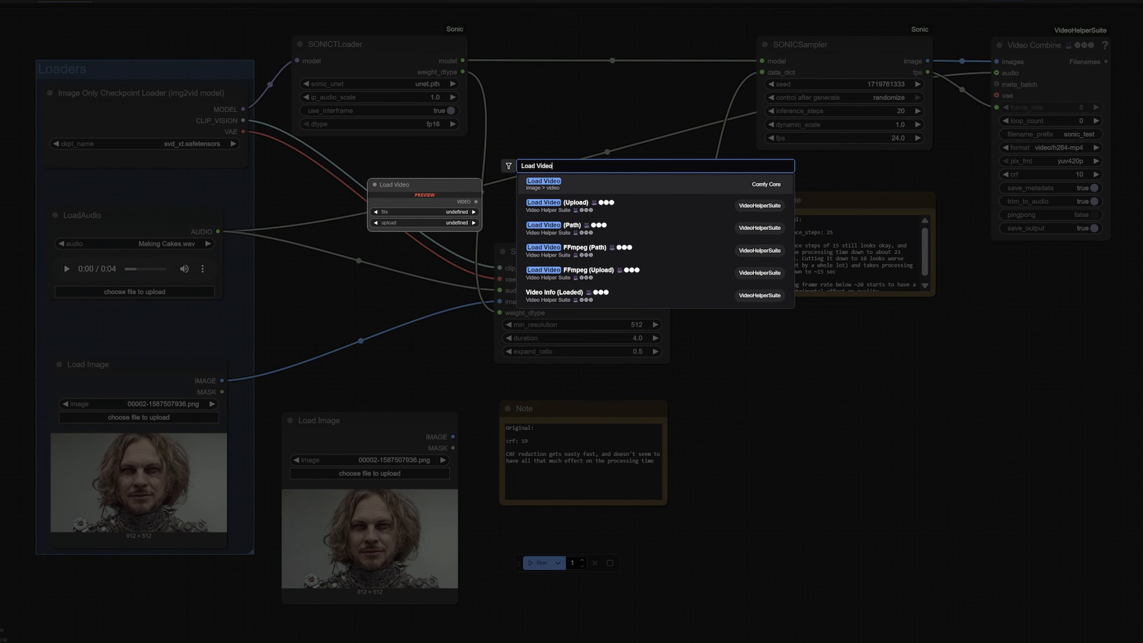
left_click(549, 188)
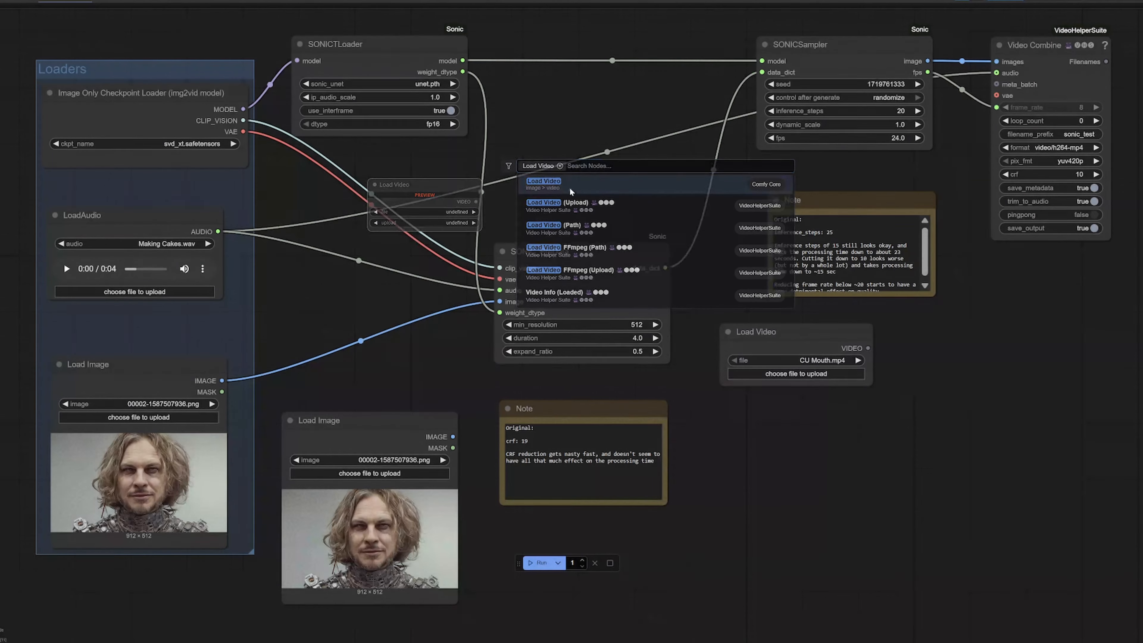
- Disconnect the links from the MODEL and CLIP_VISION outputs of the Image Only Checkpoint Loader
left_click(242, 109, "ctrl+alt")
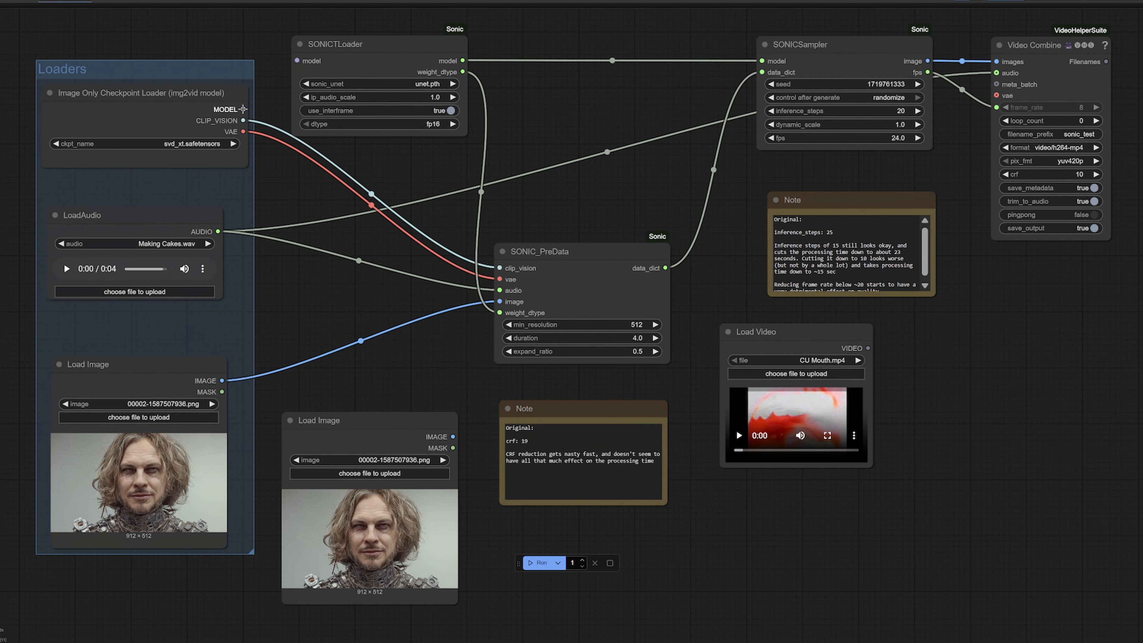
left_click(243, 120, "ctrl+alt")
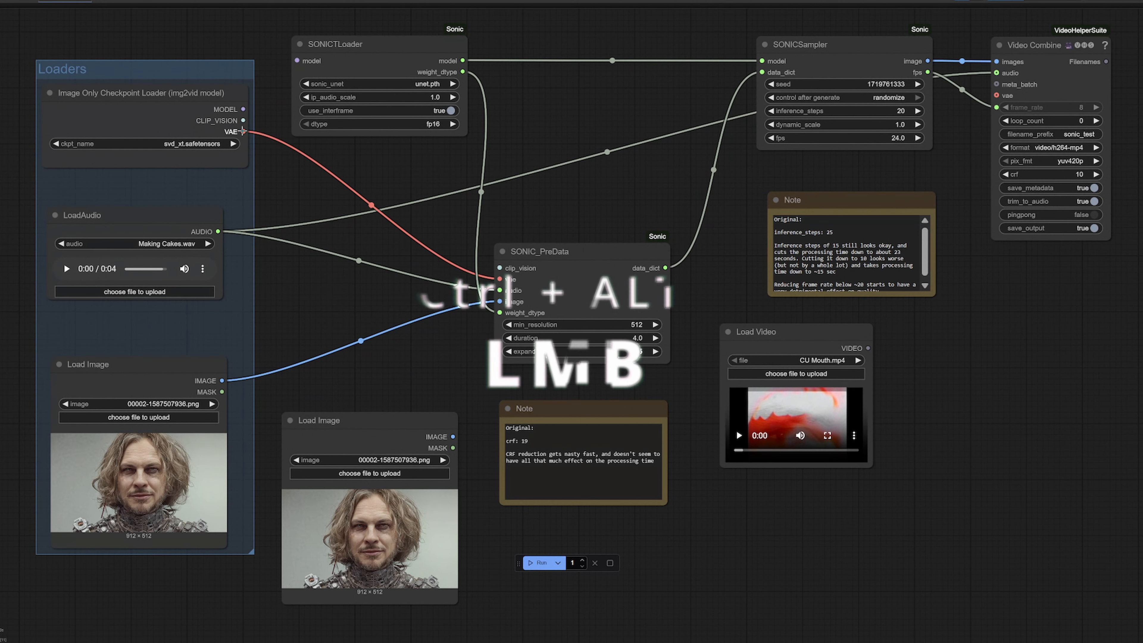